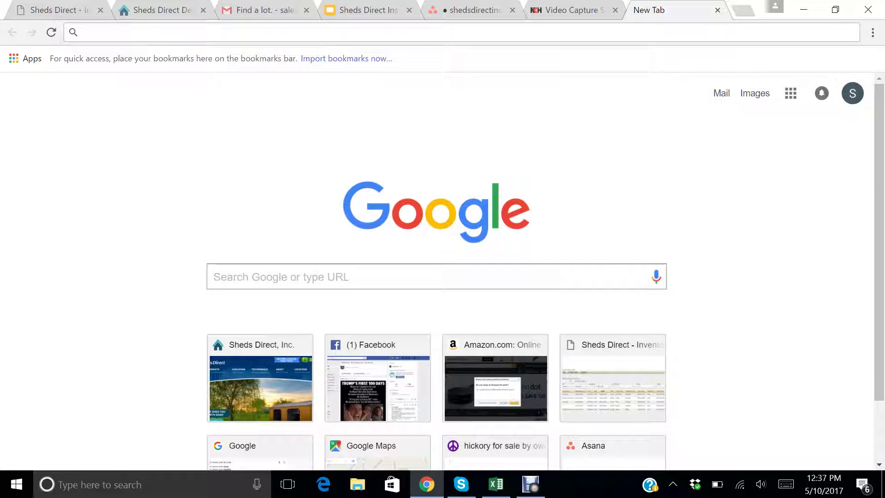
- Search the web for dropbox.xom and open the Dropbox website from the results
click(83, 32)
text(d)
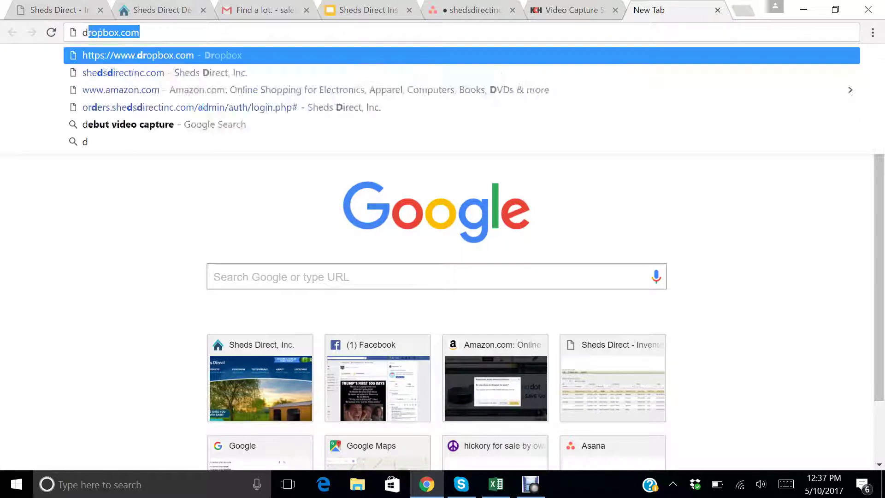
text(ropbox.x)
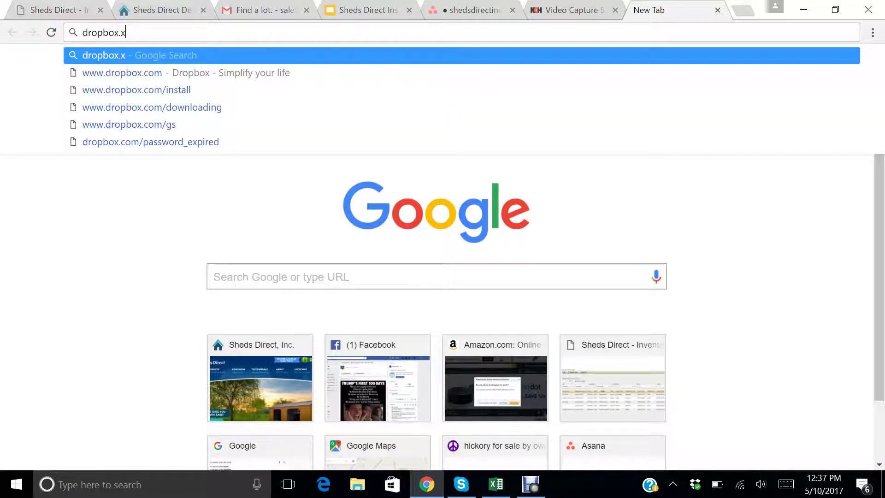
key(BackSpace)
key(BackSpace)
text(.xom)
key(Return)
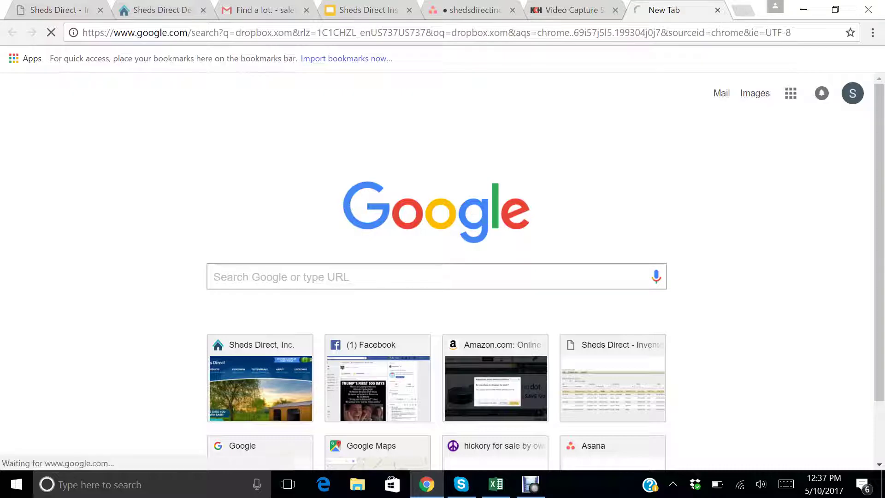
click(351, 33)
scroll(436, 258, down, 1)
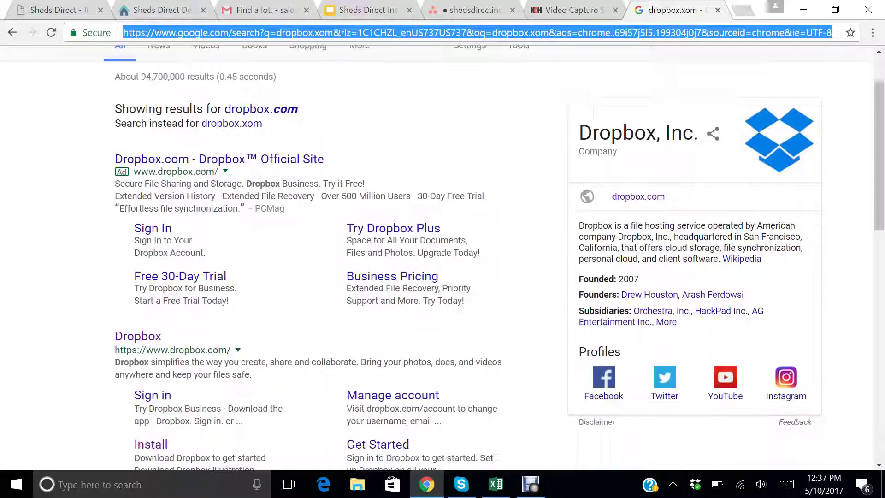
click(180, 276)
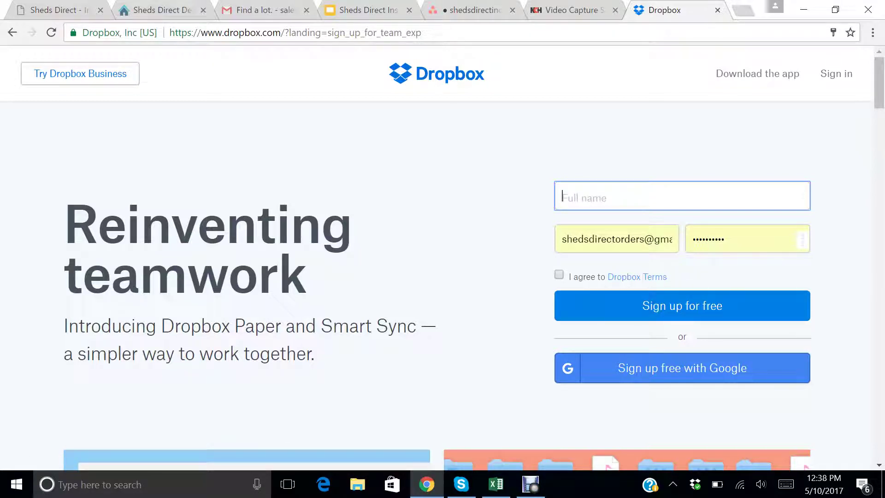
- Sign in to the existing Dropbox account with the saved e-mail and password
click(682, 306)
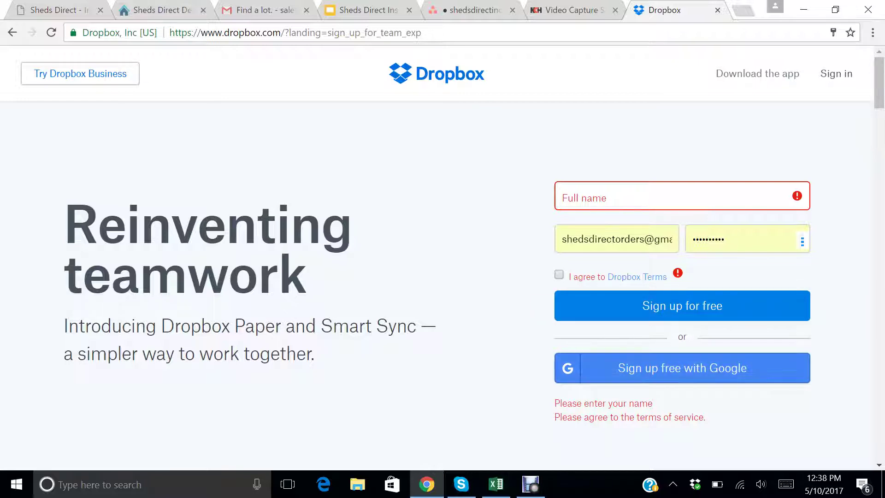
click(836, 74)
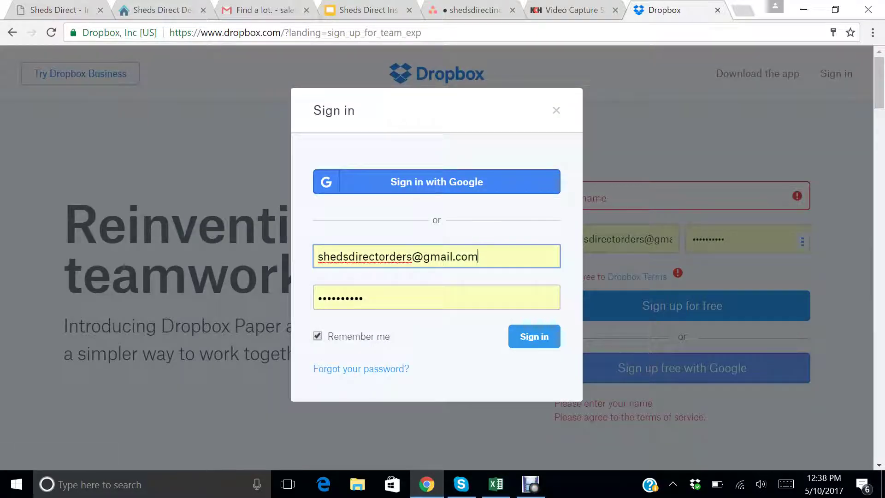
click(534, 336)
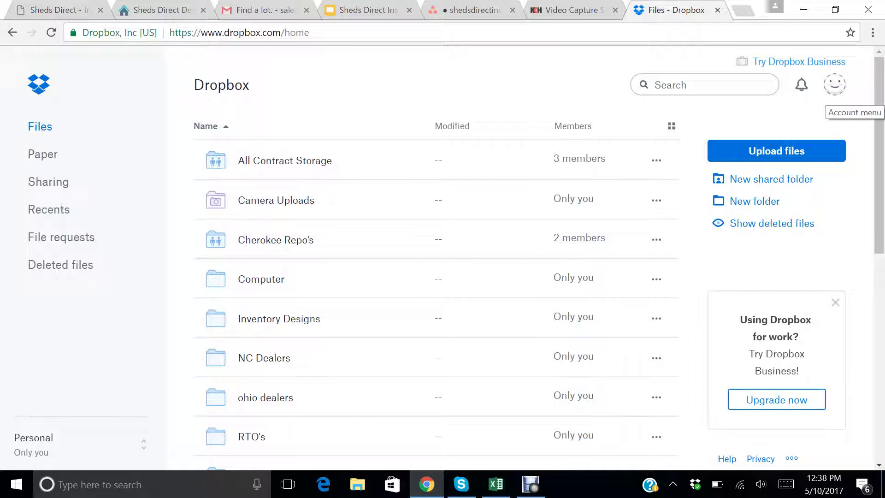
- Download the Dropbox installer from the account's install page and start it, declining to continue without administrator privileges
click(835, 84)
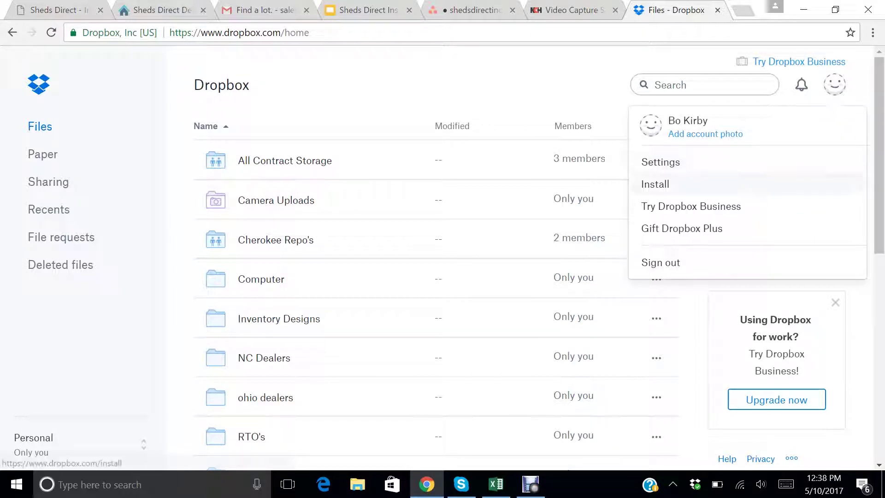
click(655, 184)
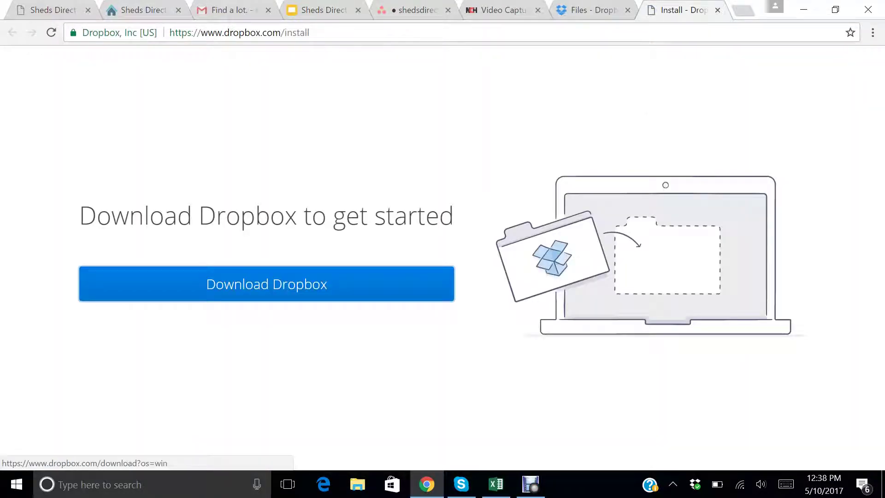
click(266, 283)
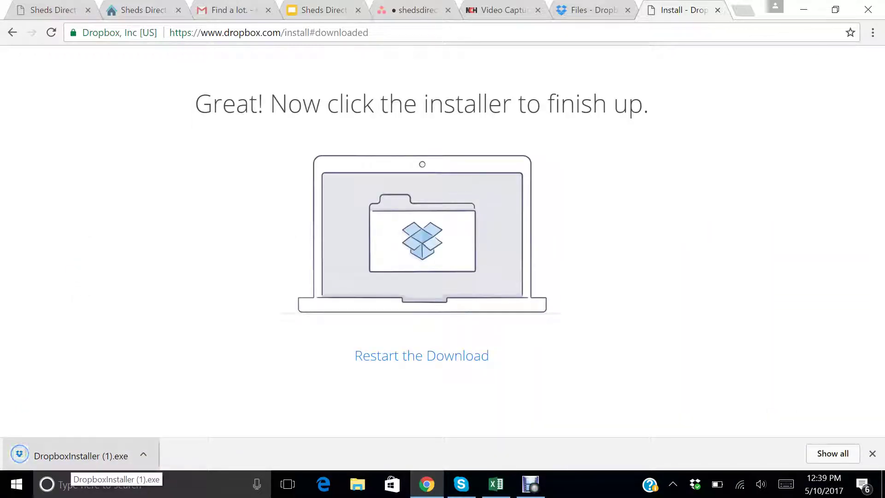
click(24, 456)
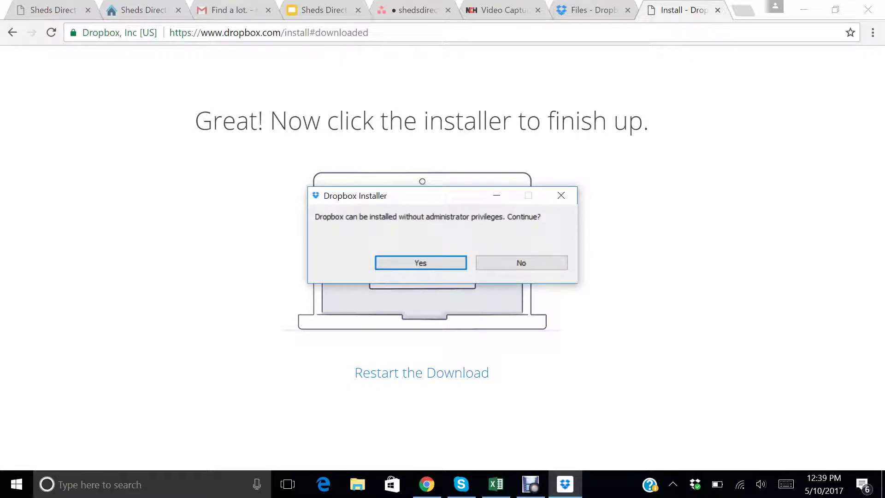
click(522, 263)
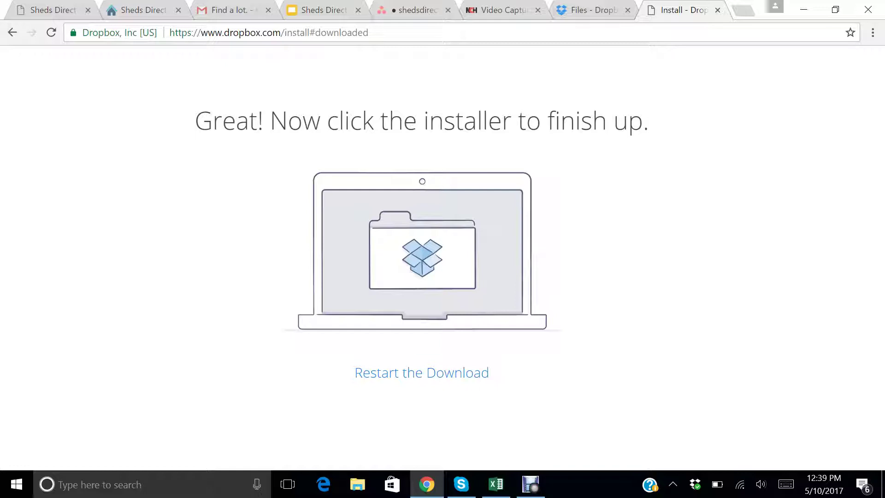
- Switch to File Explorer and open the Barn Country Storage folder inside Dropbox's NC Dealers folder
click(357, 484)
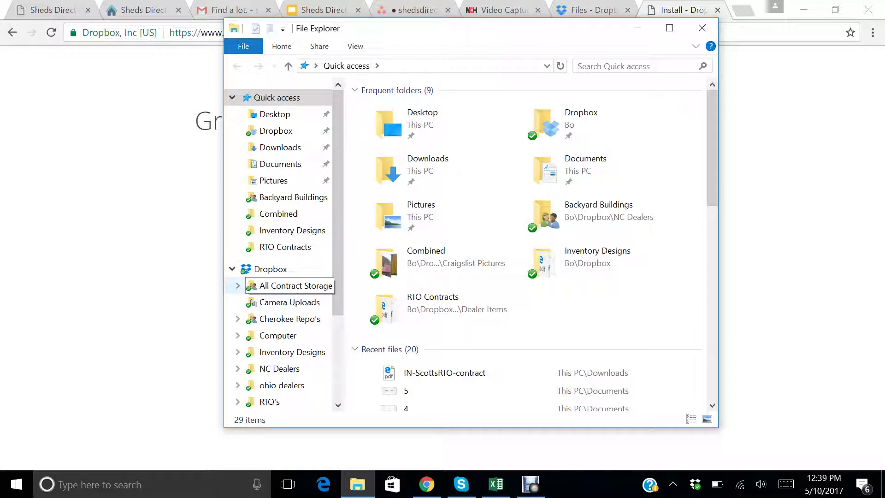
click(271, 269)
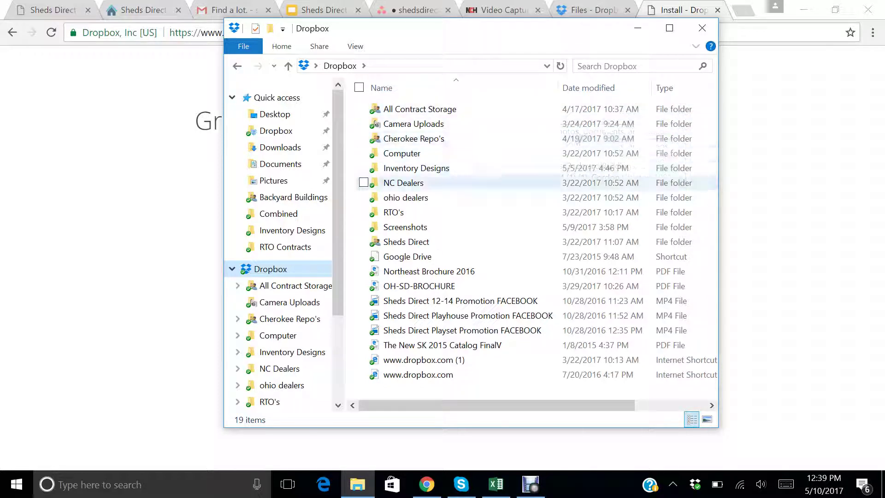
double_click(404, 182)
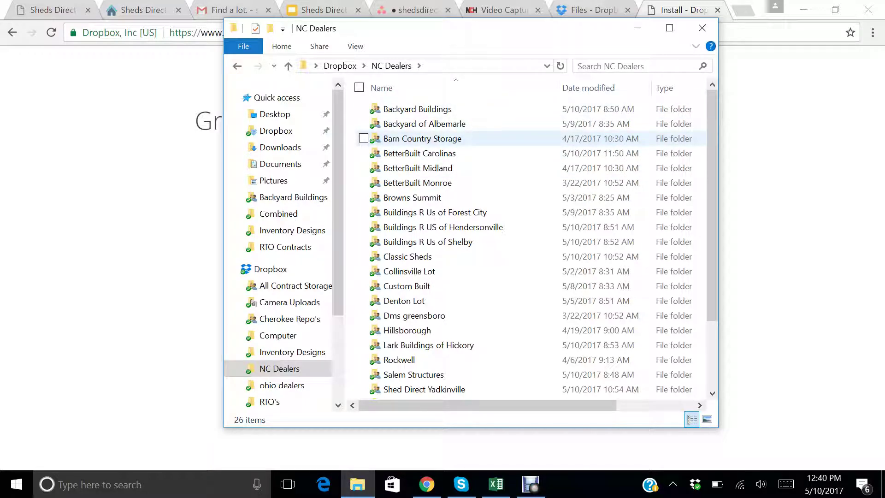
double_click(422, 138)
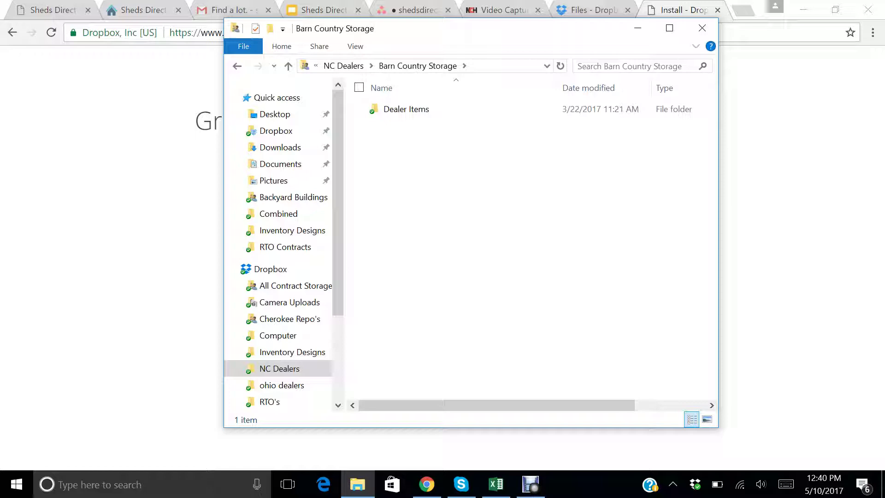
- Copy the image file named 1 from the Documents folder
click(280, 163)
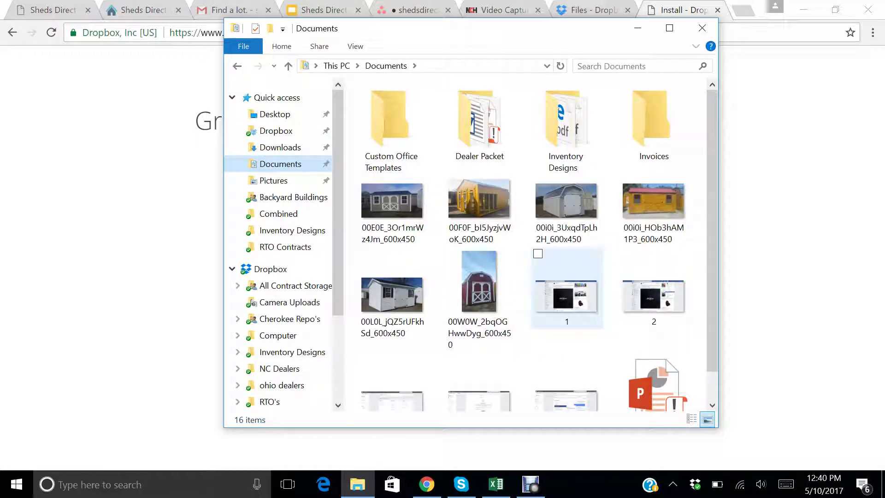
scroll(567, 286, down, 1)
right_click(562, 258)
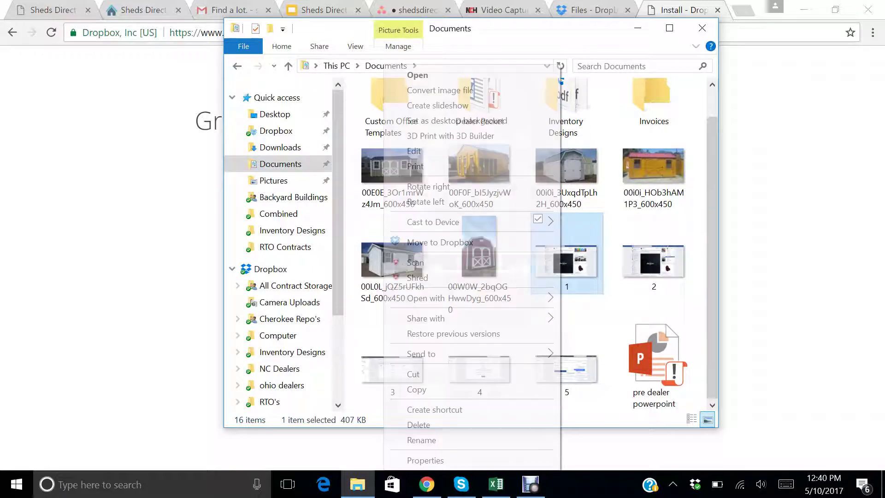
click(416, 389)
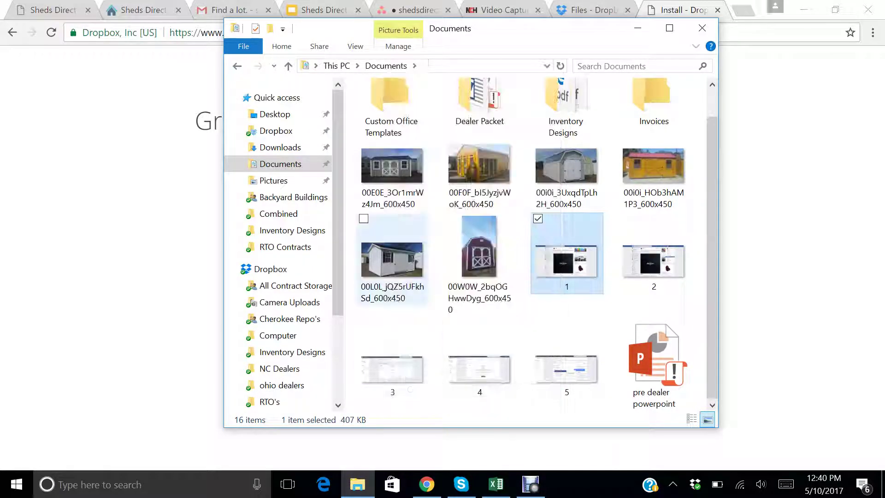
- Paste the copied image into the Barn Country Storage folder under Dropbox's NC Dealers, and close File Explorer
click(275, 131)
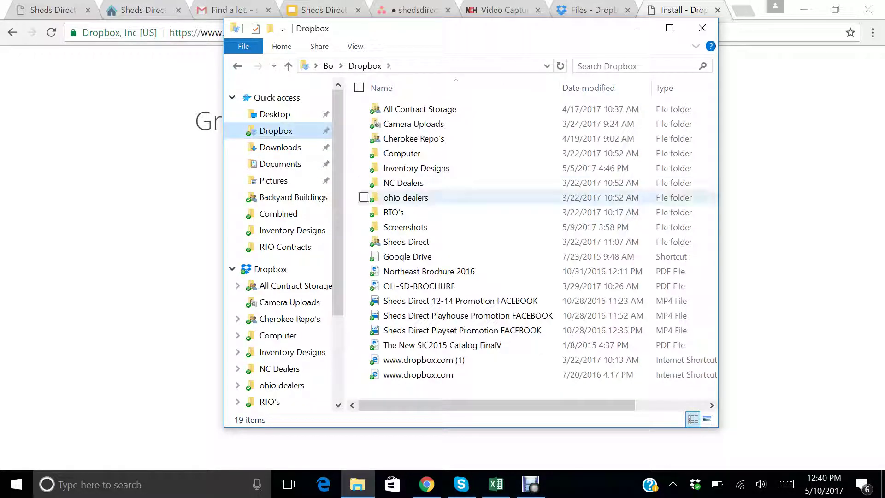
double_click(410, 183)
double_click(422, 138)
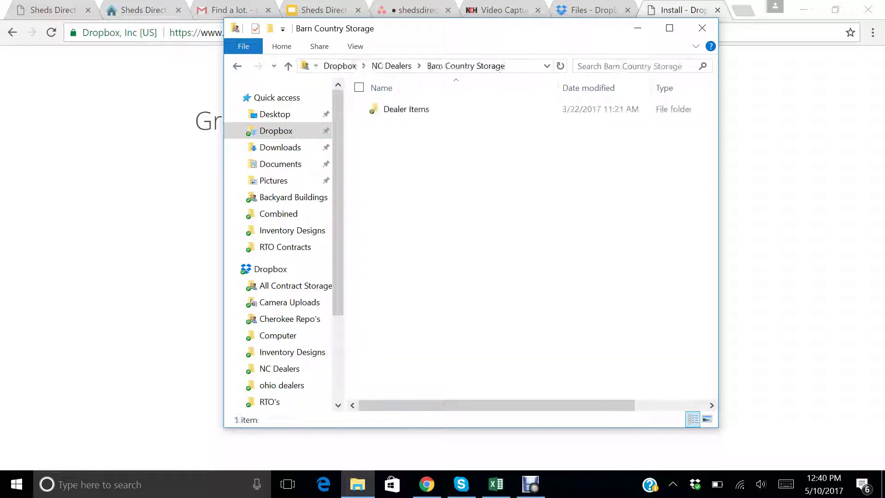
right_click(426, 177)
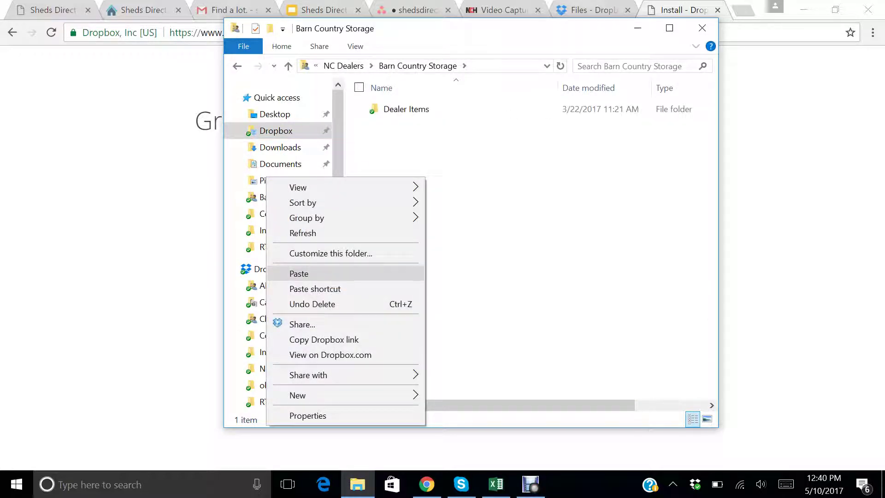
click(298, 273)
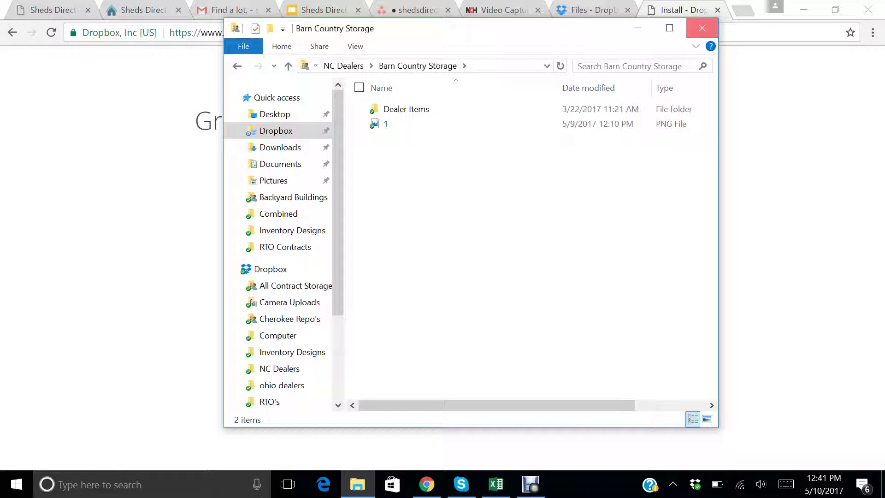
click(702, 28)
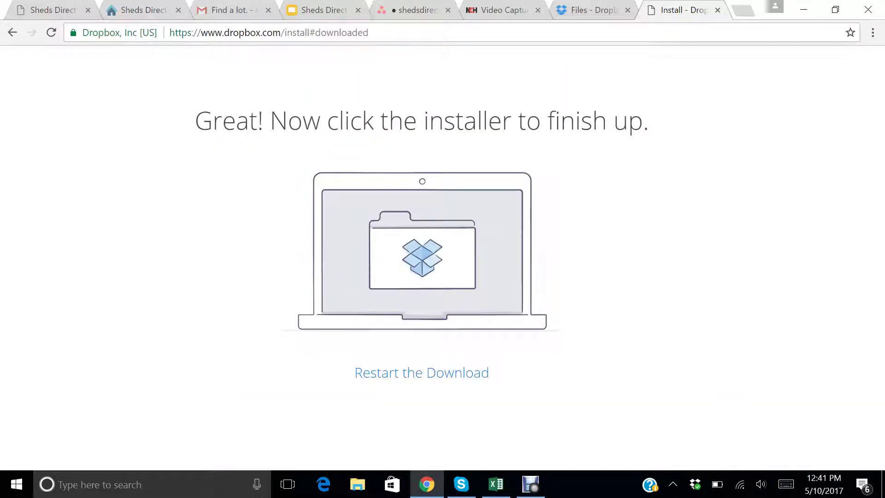
- Download TeamViewer from teamviewer.com in a new browser tab and run TeamViewer_Setup.exe
key(ctrl+t)
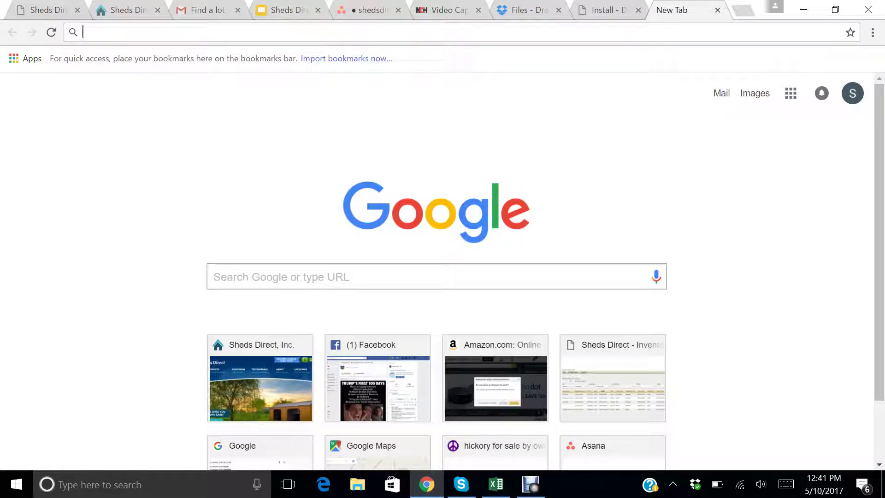
text(teamvie)
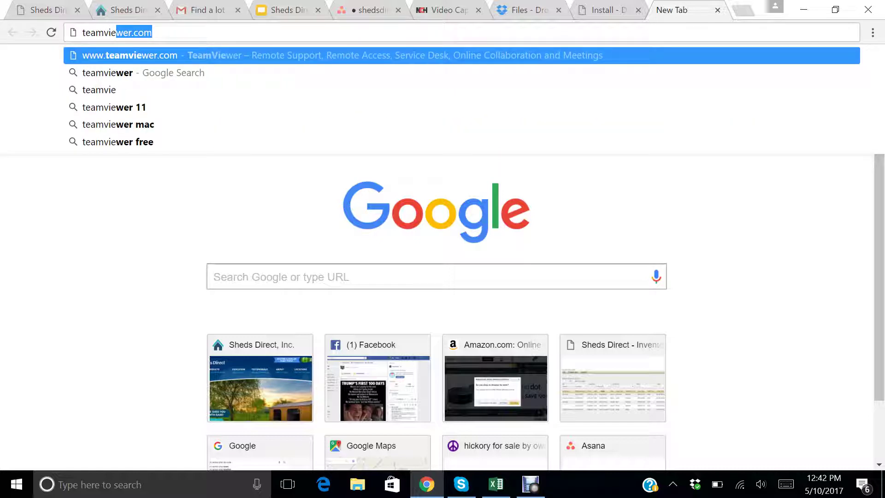
text(wer.com)
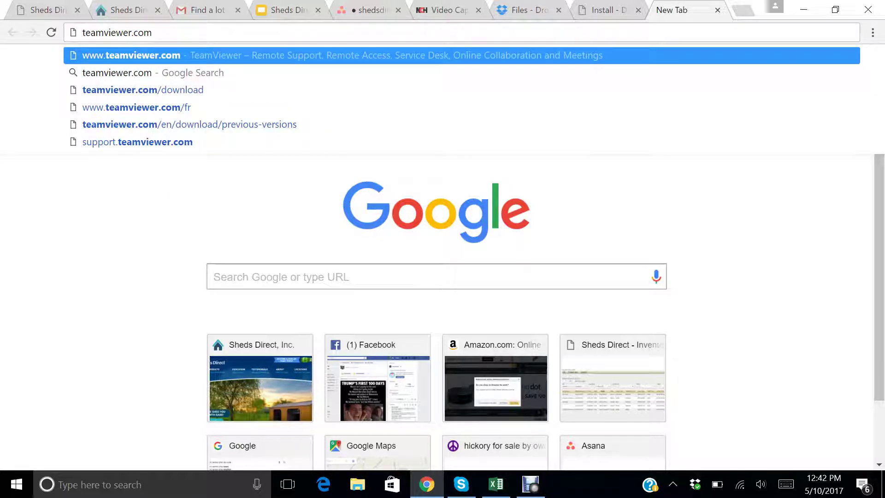
key(Return)
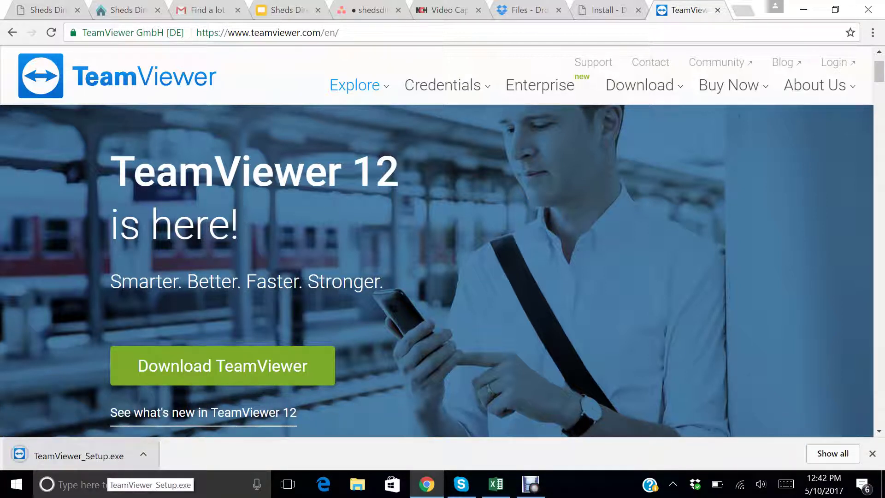
click(78, 455)
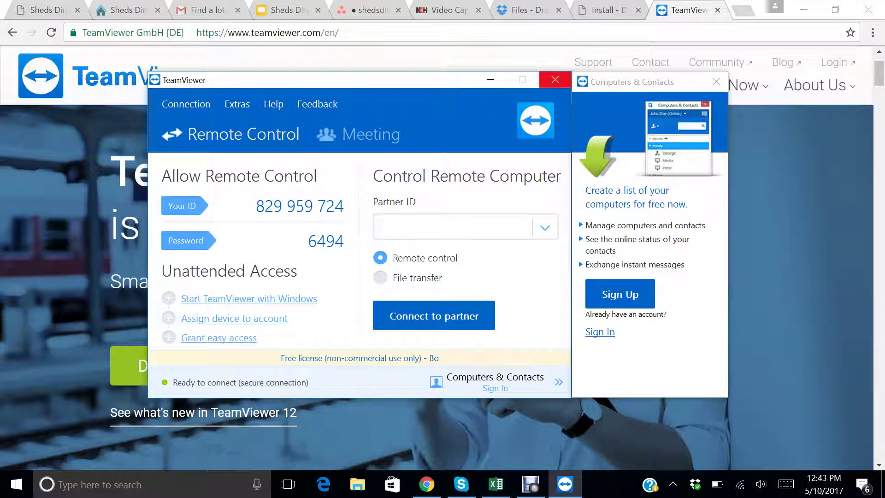
- Close the TeamViewer program together with its newsletter pop-up
click(555, 79)
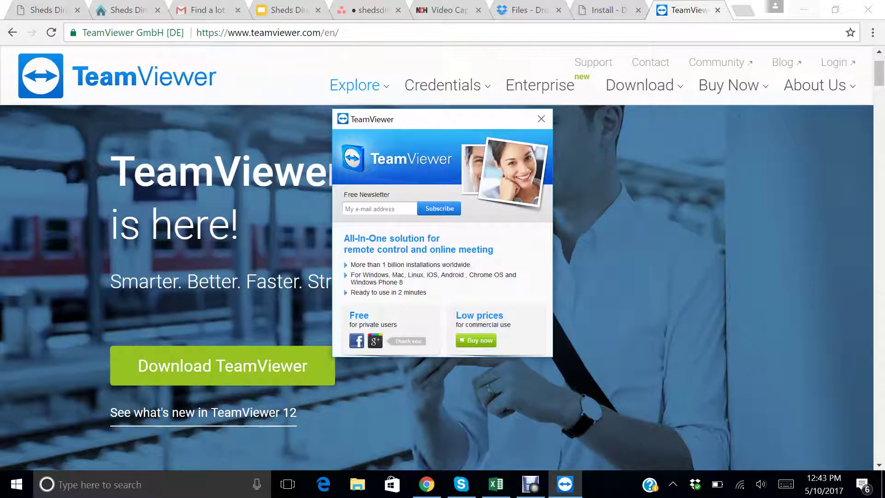
click(541, 119)
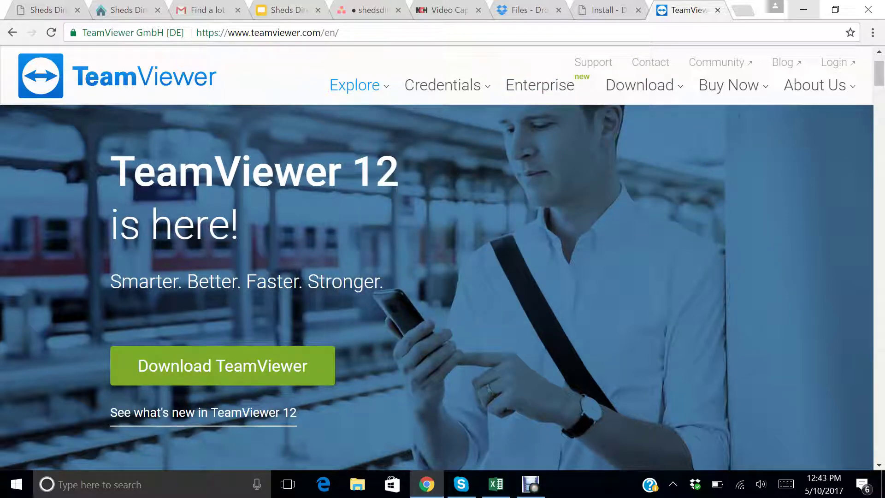
- Minimize the browser and open the Downloads folder in File Explorer
click(804, 10)
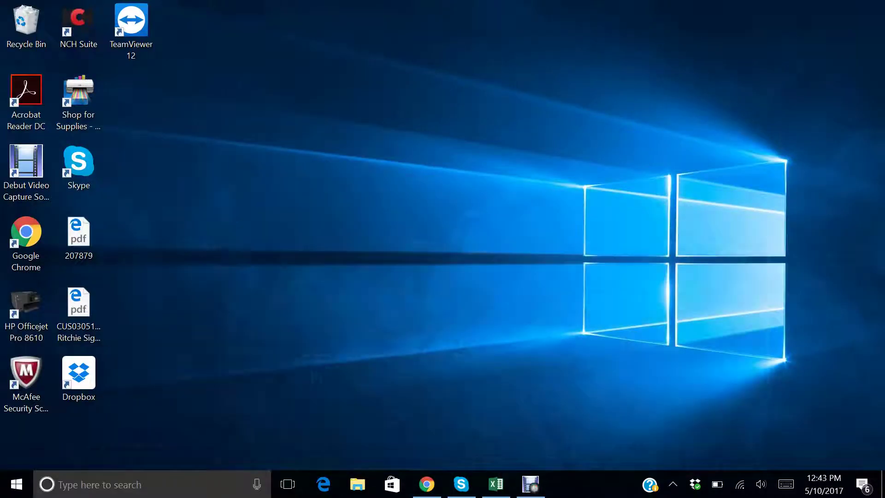
click(357, 484)
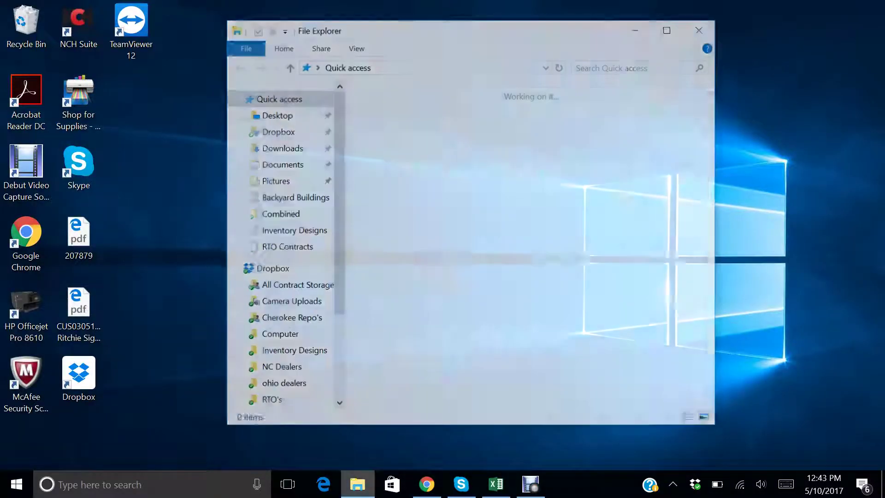
click(276, 147)
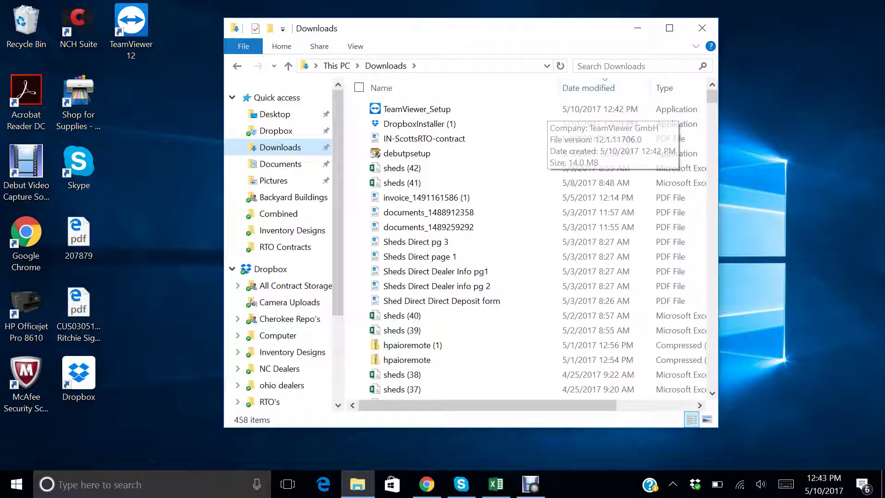
- Search the Downloads folder for "teamvi" and view the Send to destinations for TeamViewerQS_en, including the desktop shortcut option
click(612, 66)
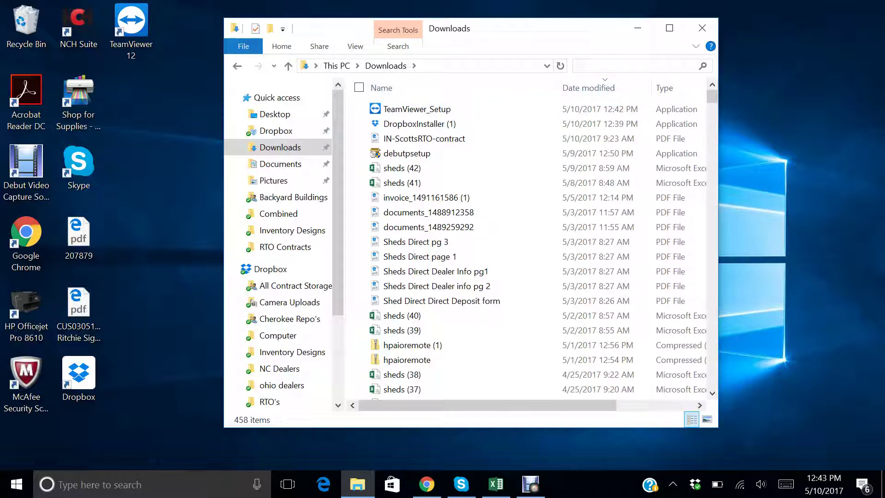
text(teamvi)
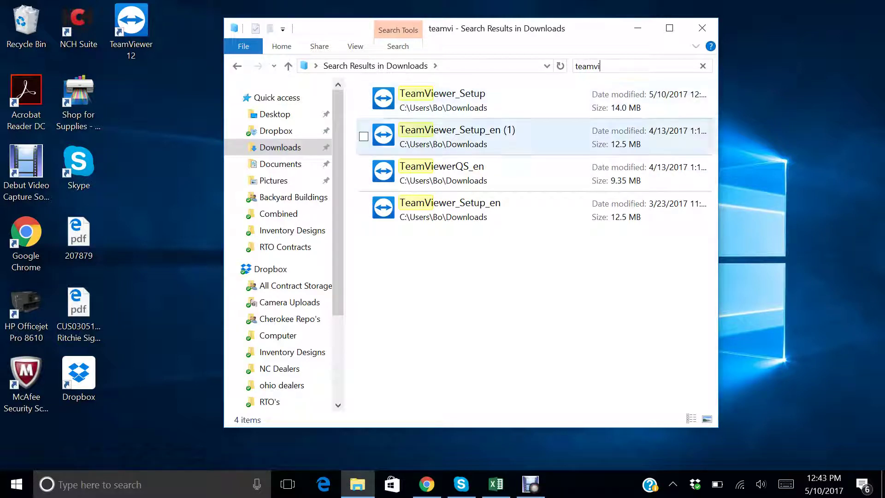
click(442, 173)
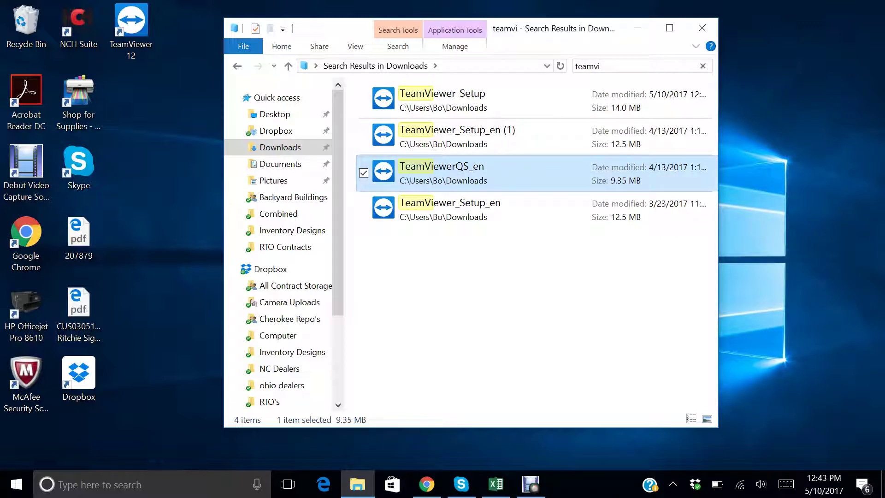
right_click(501, 173)
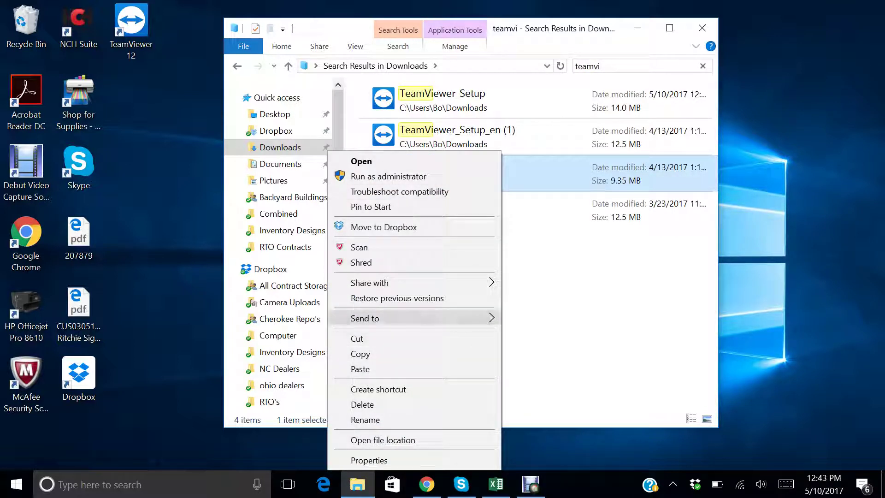
mouse_move(364, 318)
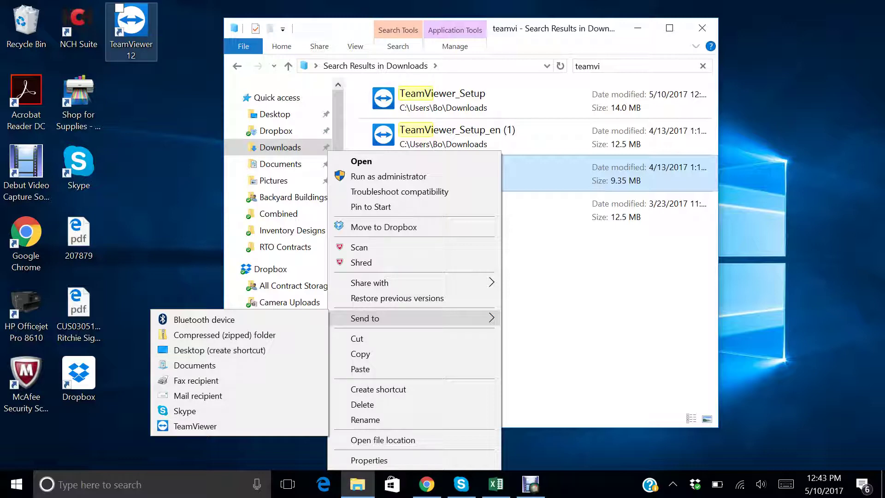
click(180, 101)
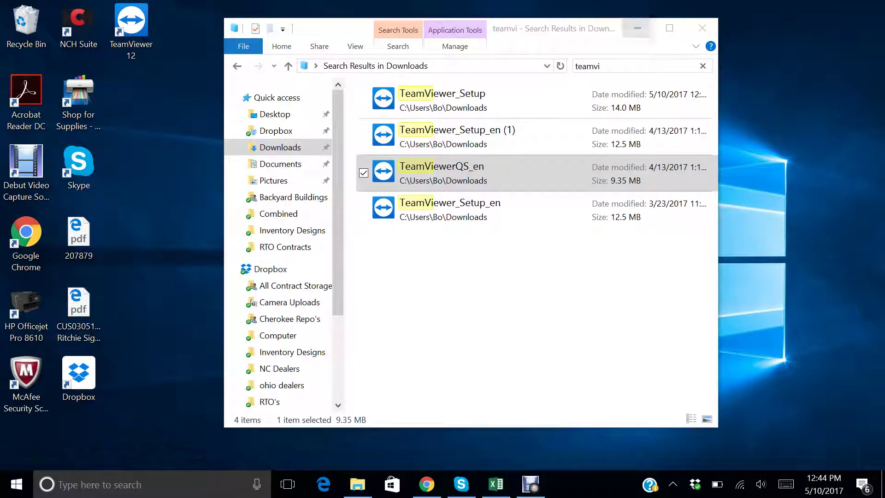
- Minimize File Explorer and launch TeamViewer 12 from its desktop shortcut
click(638, 28)
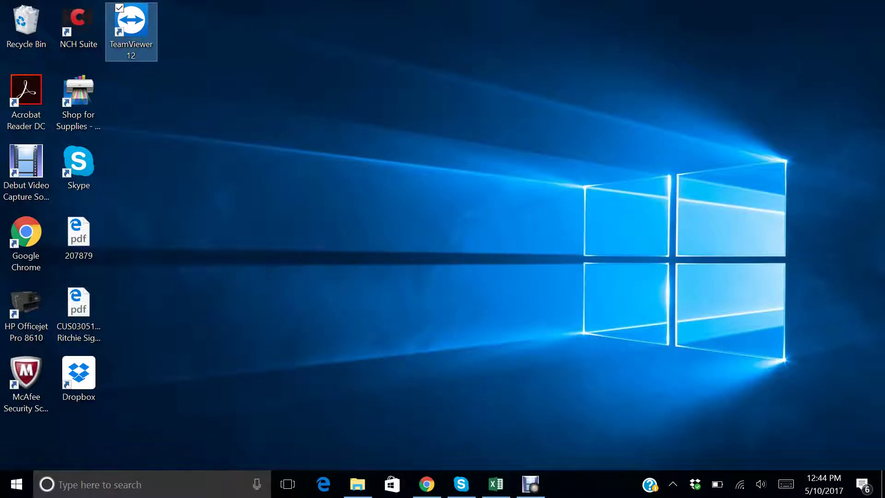
double_click(131, 23)
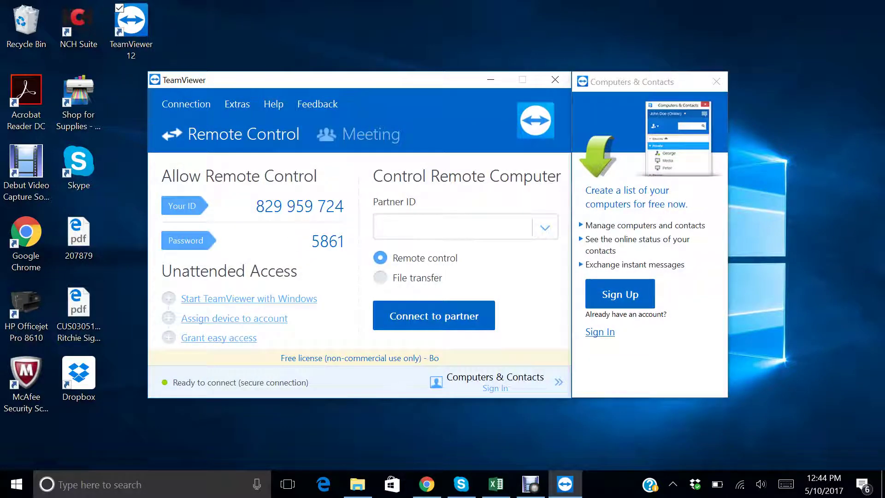